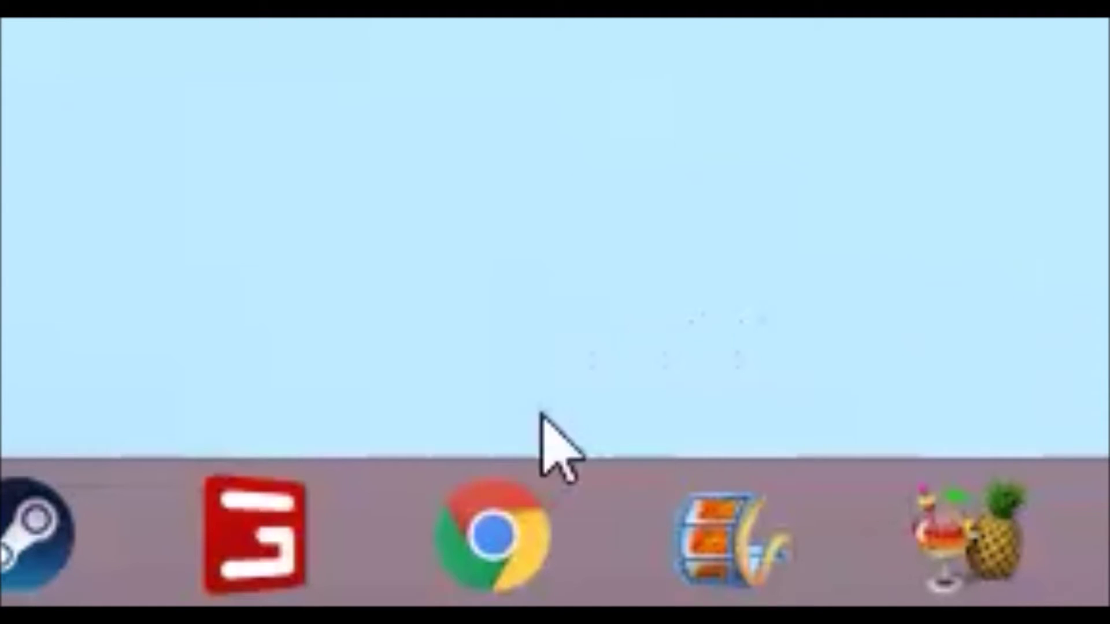
{"action": "left_click", "coordinate": [499, 542]}
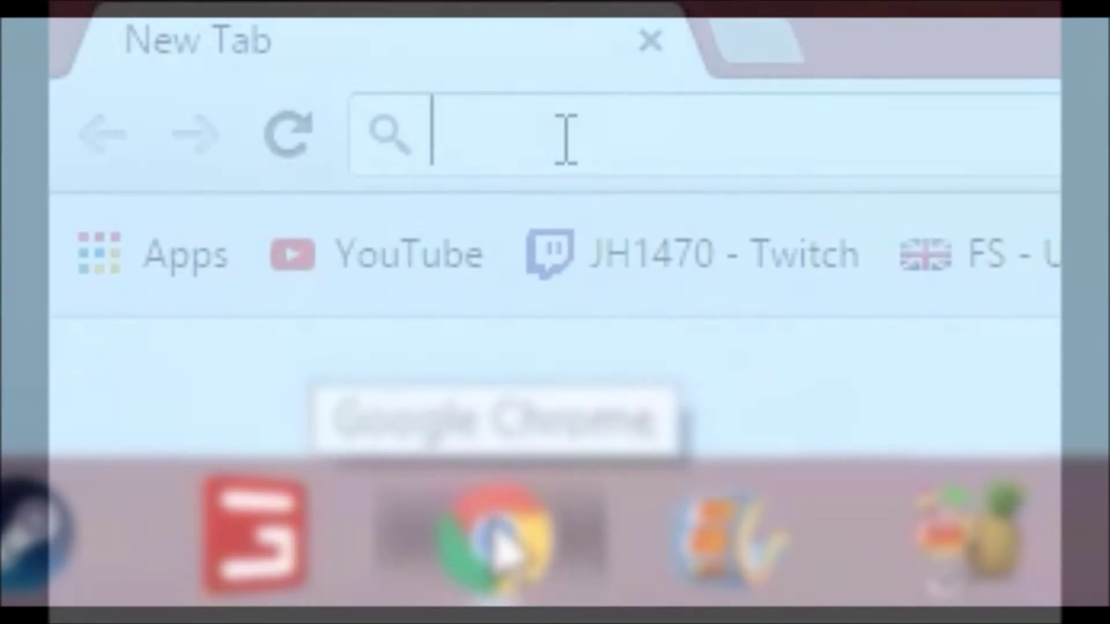
{"action": "type", "text": "www.f"}
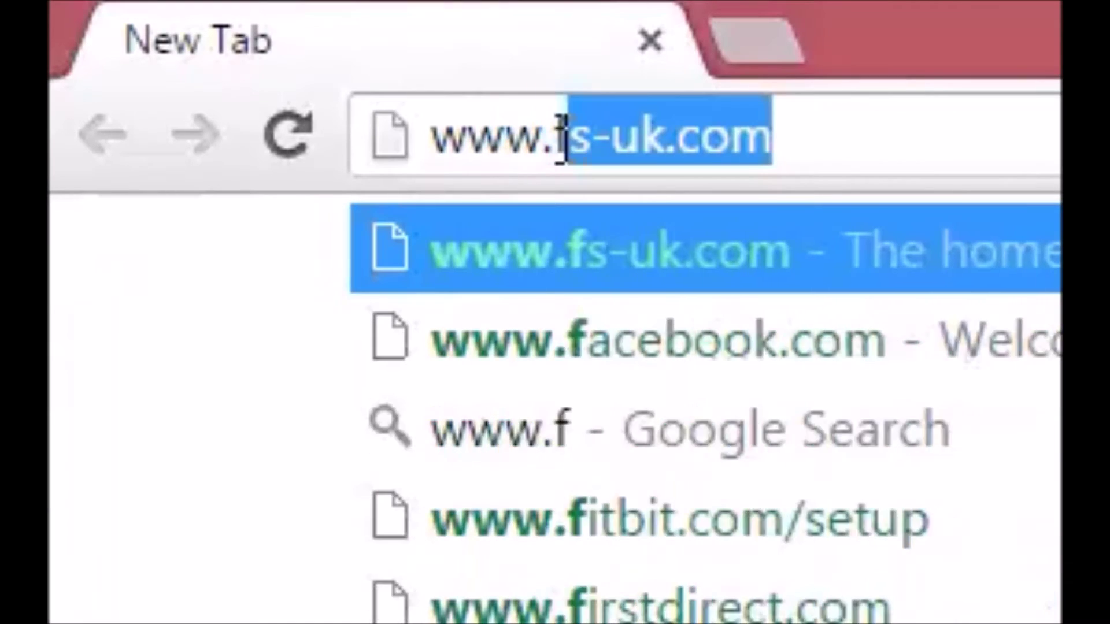
{"action": "type", "text": "s-uk."}
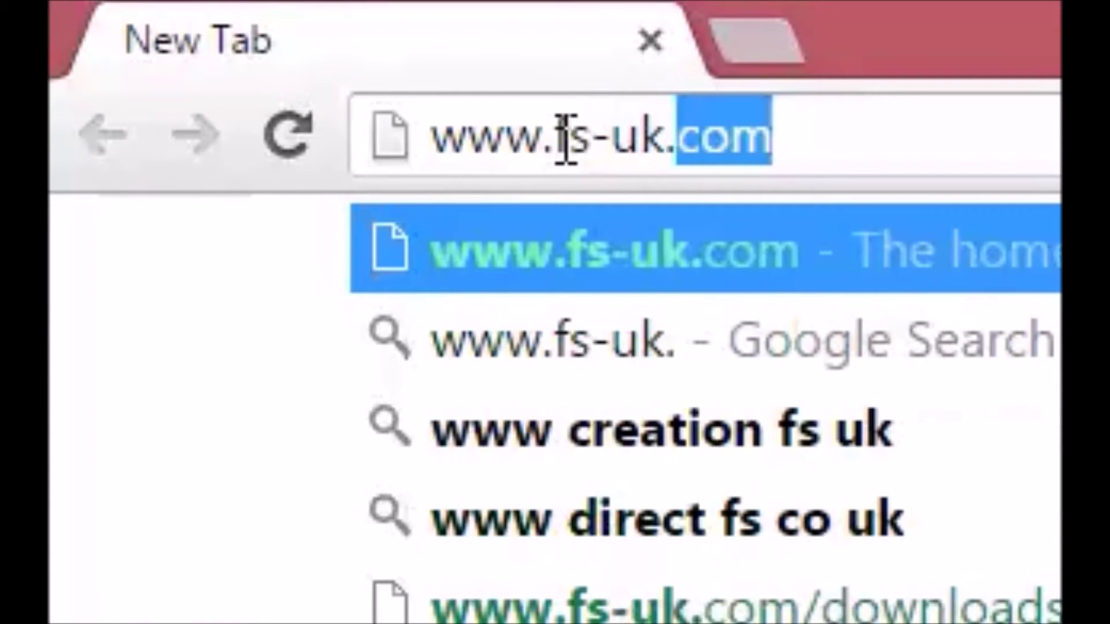
{"action": "type", "text": "cpo"}
{"action": "key", "text": "BackSpace"}
{"action": "key", "text": "BackSpace"}
{"action": "type", "text": "o"}
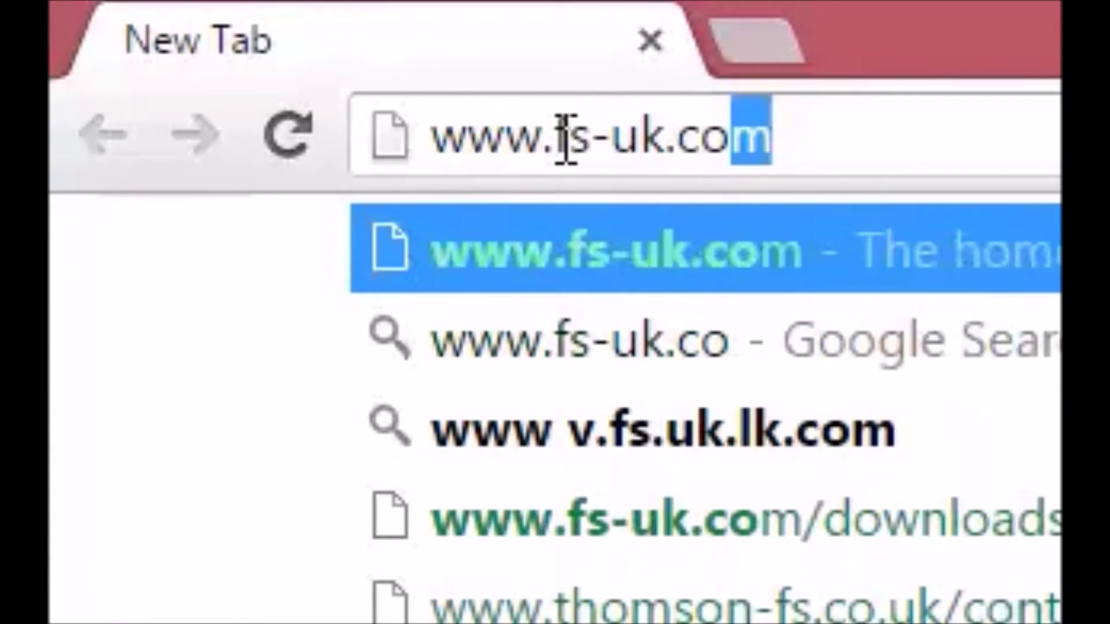
{"action": "type", "text": "m"}
{"action": "key", "text": "Return"}
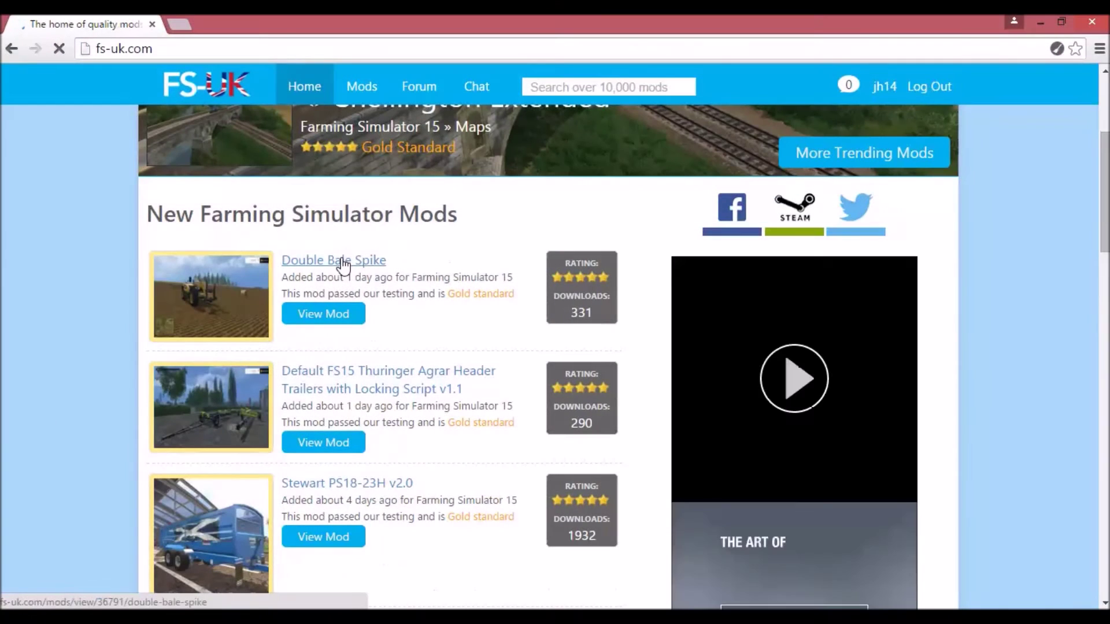
Open the Double Bale Spike mod page, then copy DoubleBaleSpike.zip from Downloads.
{"action": "left_click", "coordinate": [341, 260]}
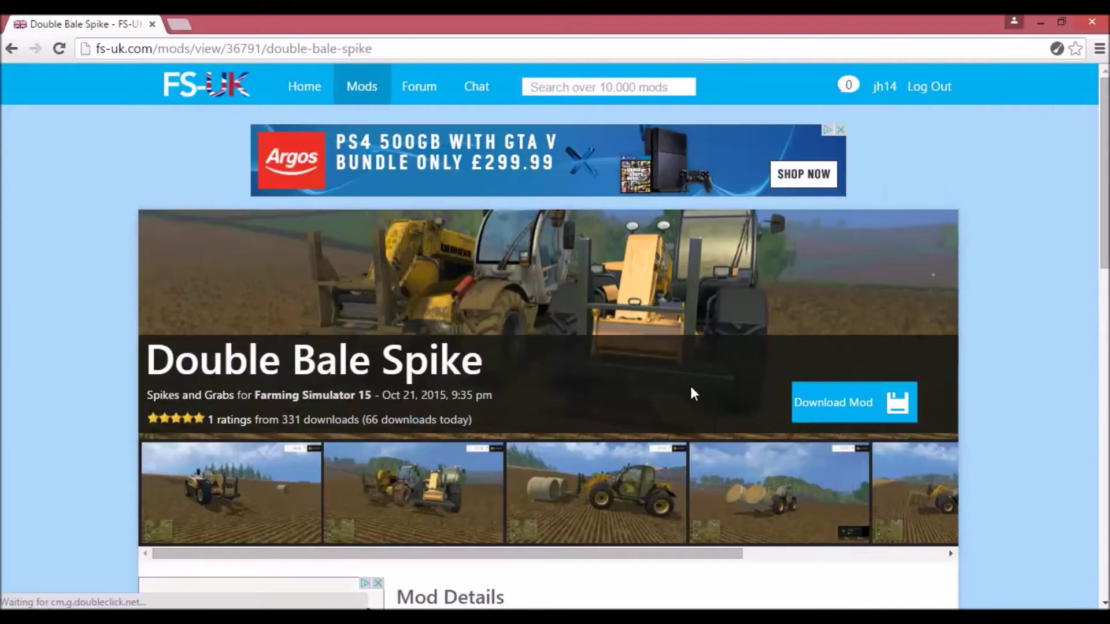
{"action": "scroll", "coordinate": [314, 357], "scroll_direction": "down", "scroll_amount": 1}
{"action": "scroll", "coordinate": [681, 354], "scroll_direction": "down", "scroll_amount": 3}
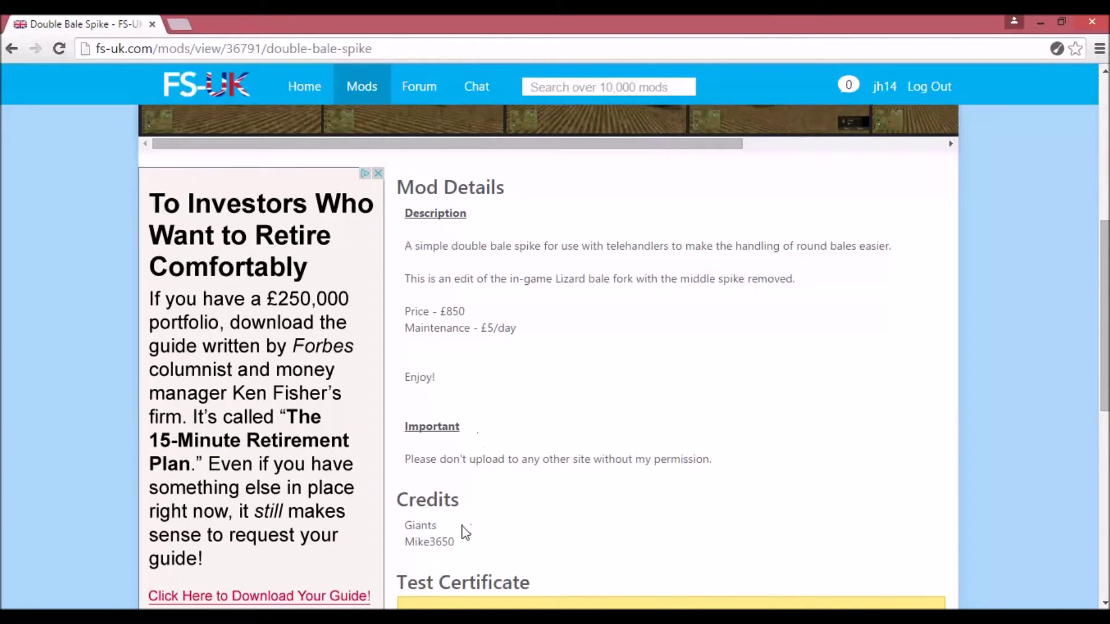
{"action": "scroll", "coordinate": [462, 530], "scroll_direction": "down", "scroll_amount": 3}
{"action": "scroll", "coordinate": [468, 512], "scroll_direction": "down", "scroll_amount": 1}
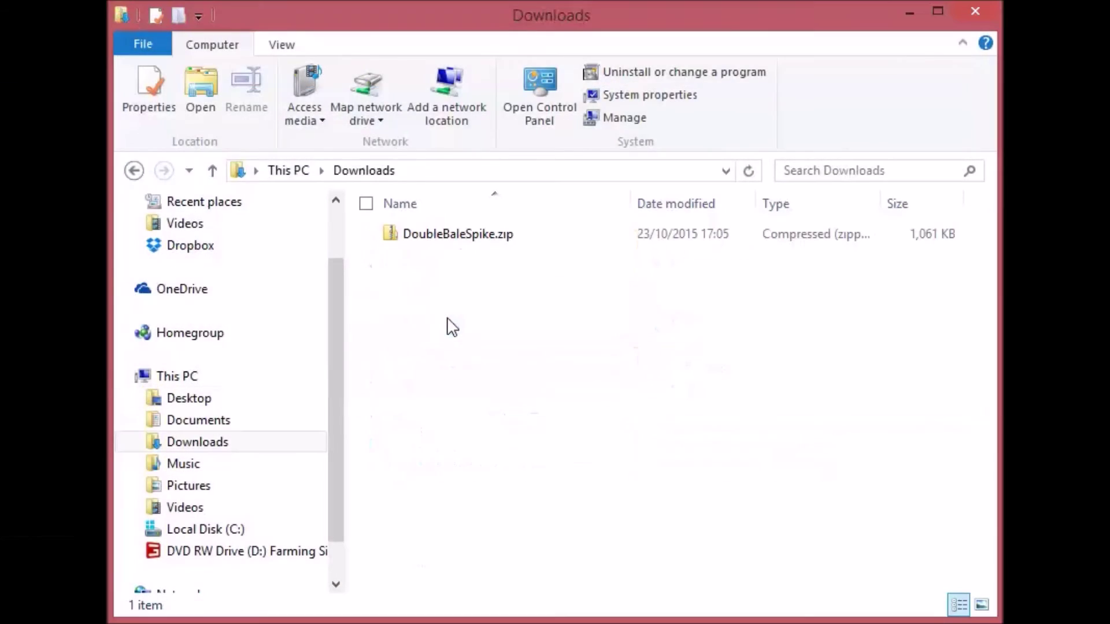
{"action": "left_click", "coordinate": [442, 236]}
{"action": "right_click", "coordinate": [438, 234]}
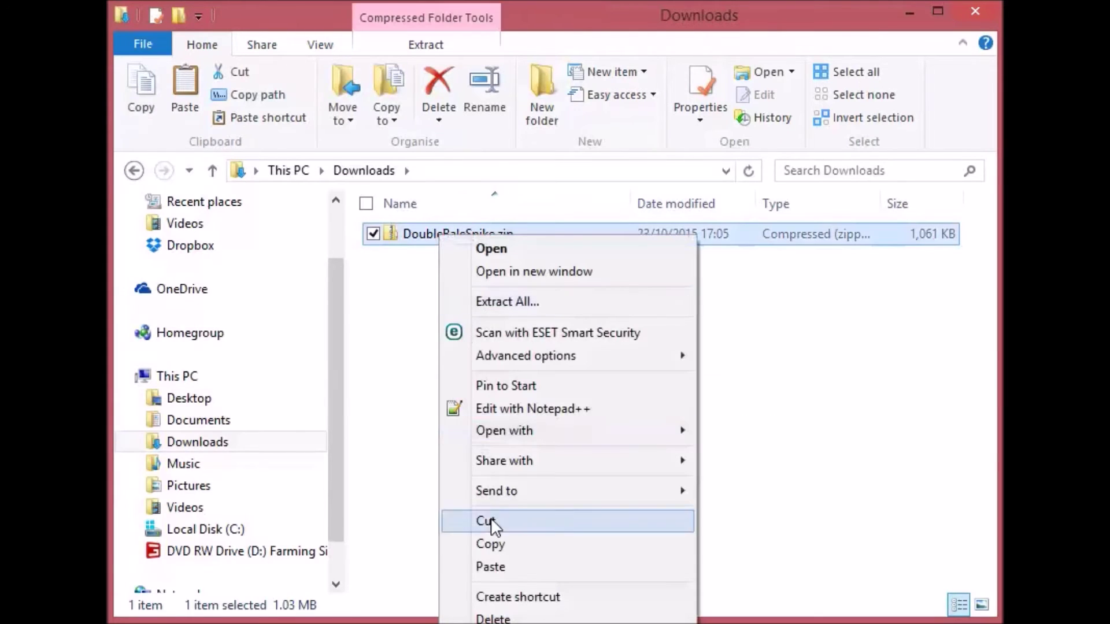
{"action": "left_click", "coordinate": [495, 545]}
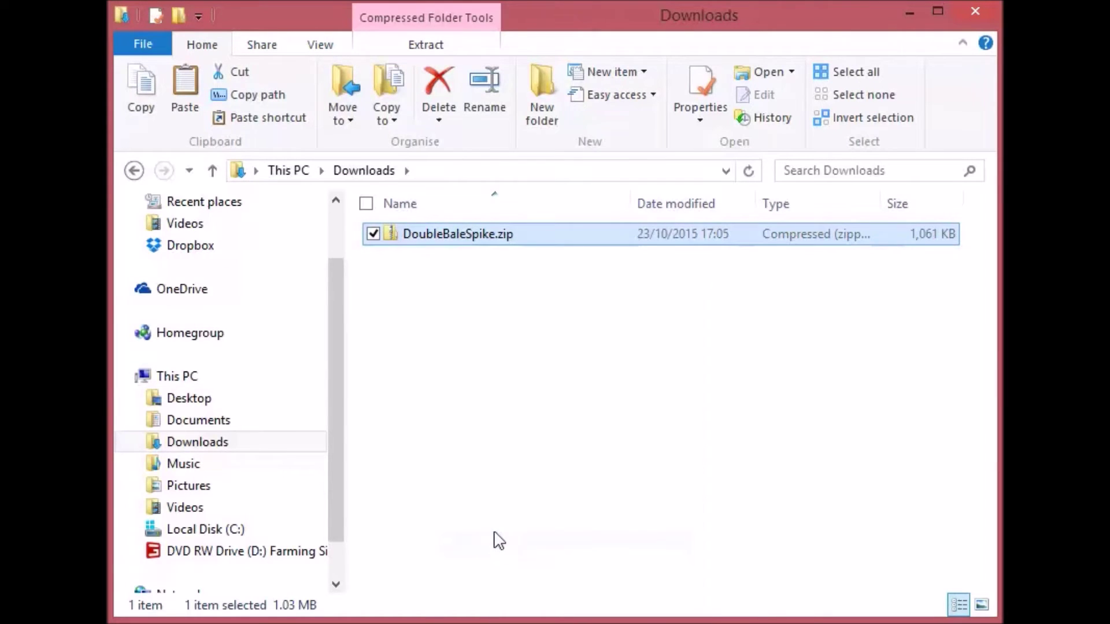
{"action": "left_click", "coordinate": [186, 428]}
Open Documents\My Games\FarmingSimulator2015\mods and paste DoubleBaleSpike.zip into it.
{"action": "left_click", "coordinate": [414, 471]}
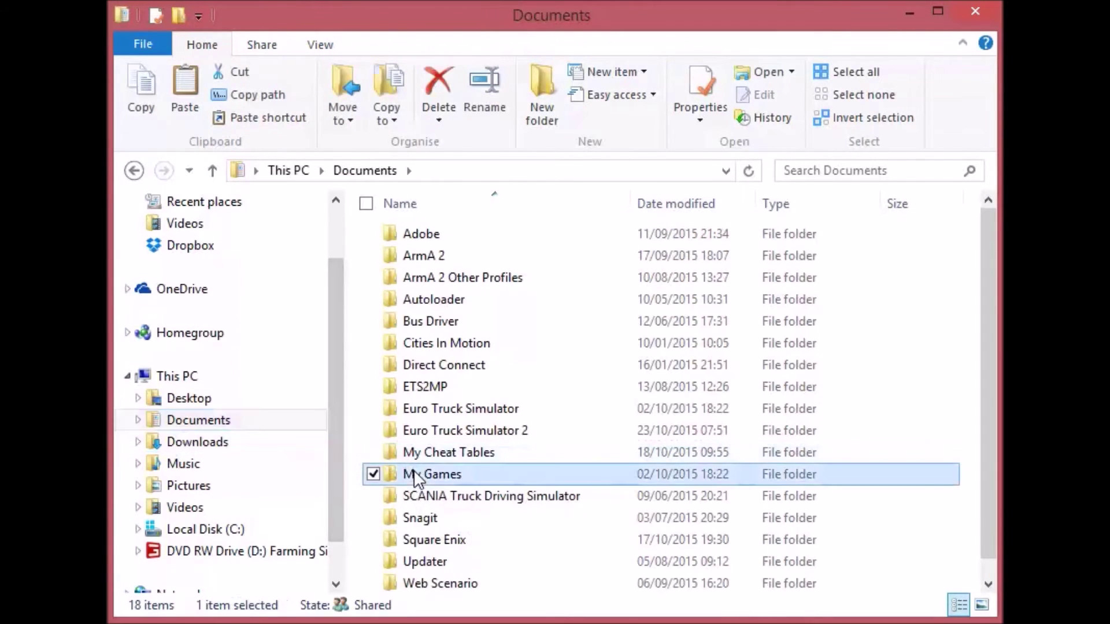
{"action": "double_click", "coordinate": [473, 474]}
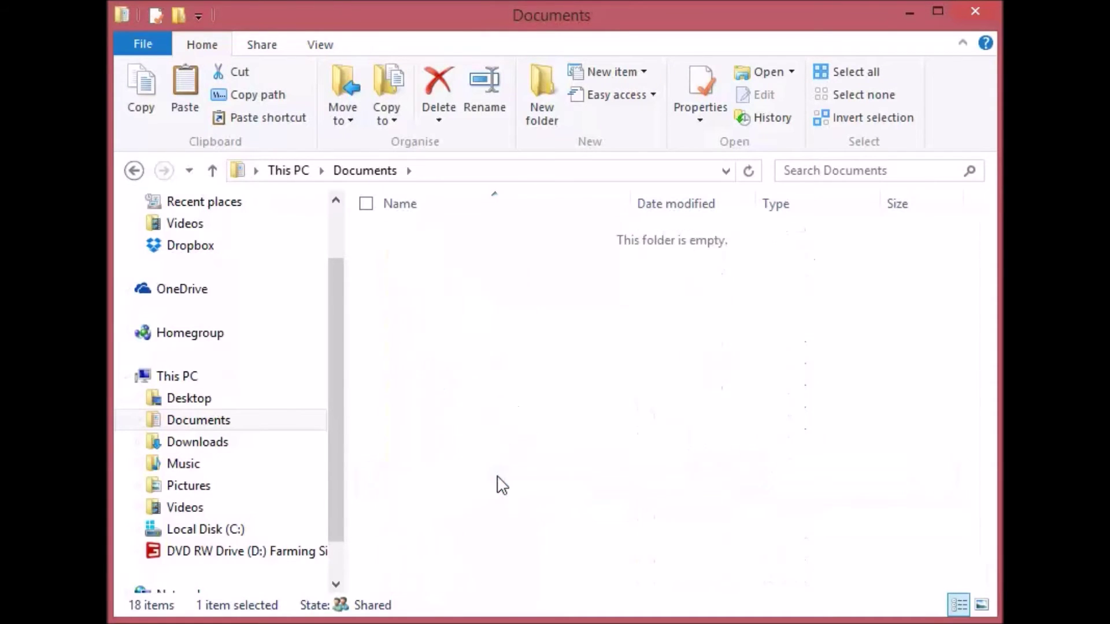
{"action": "double_click", "coordinate": [480, 260]}
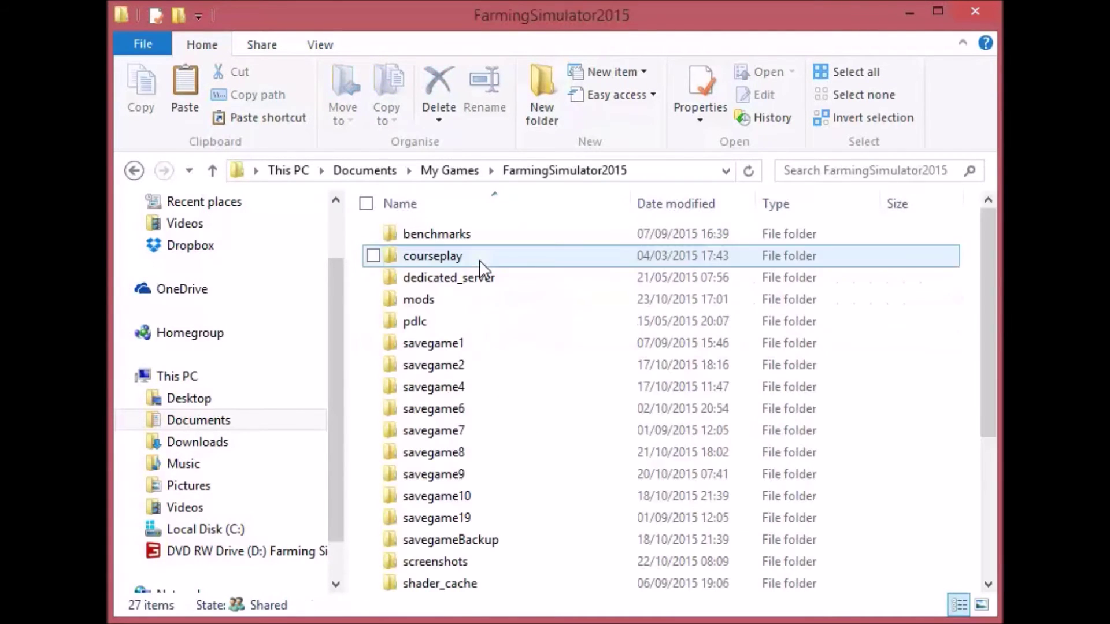
{"action": "double_click", "coordinate": [485, 310]}
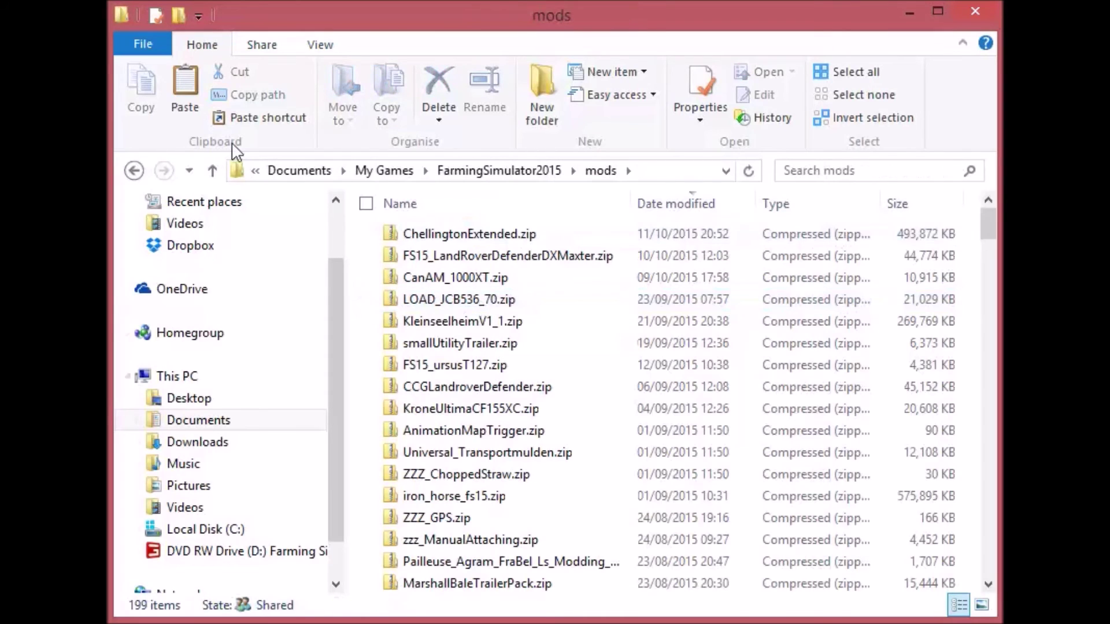
{"action": "left_click", "coordinate": [182, 103]}
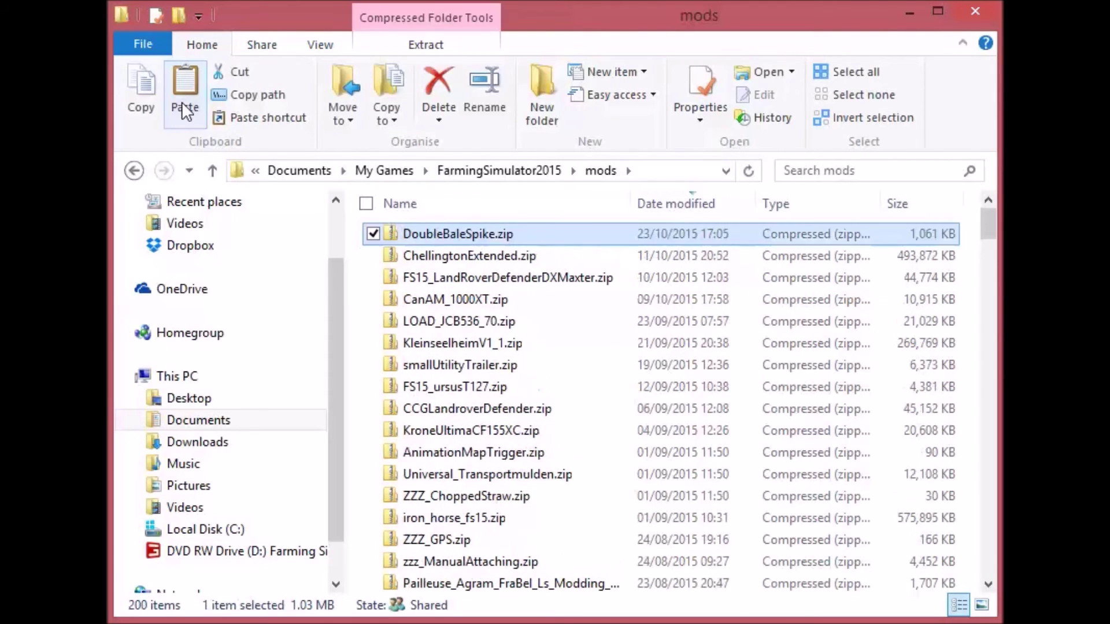